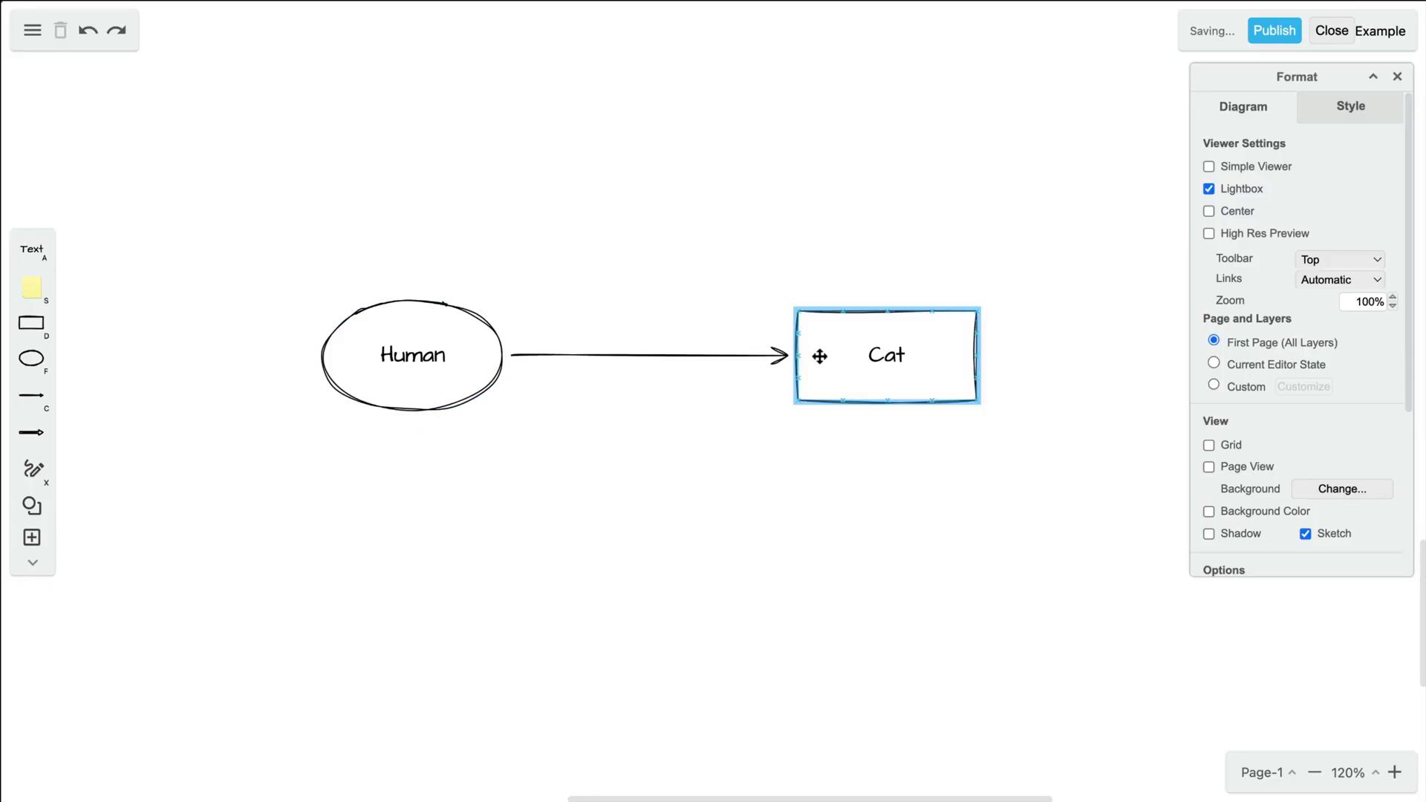
# Curve the Human-to-Cat connector upward and label it 'owns'
pyautogui.moveTo(688, 357); pyautogui.dragTo(639, 251)
pyautogui.write('ow')
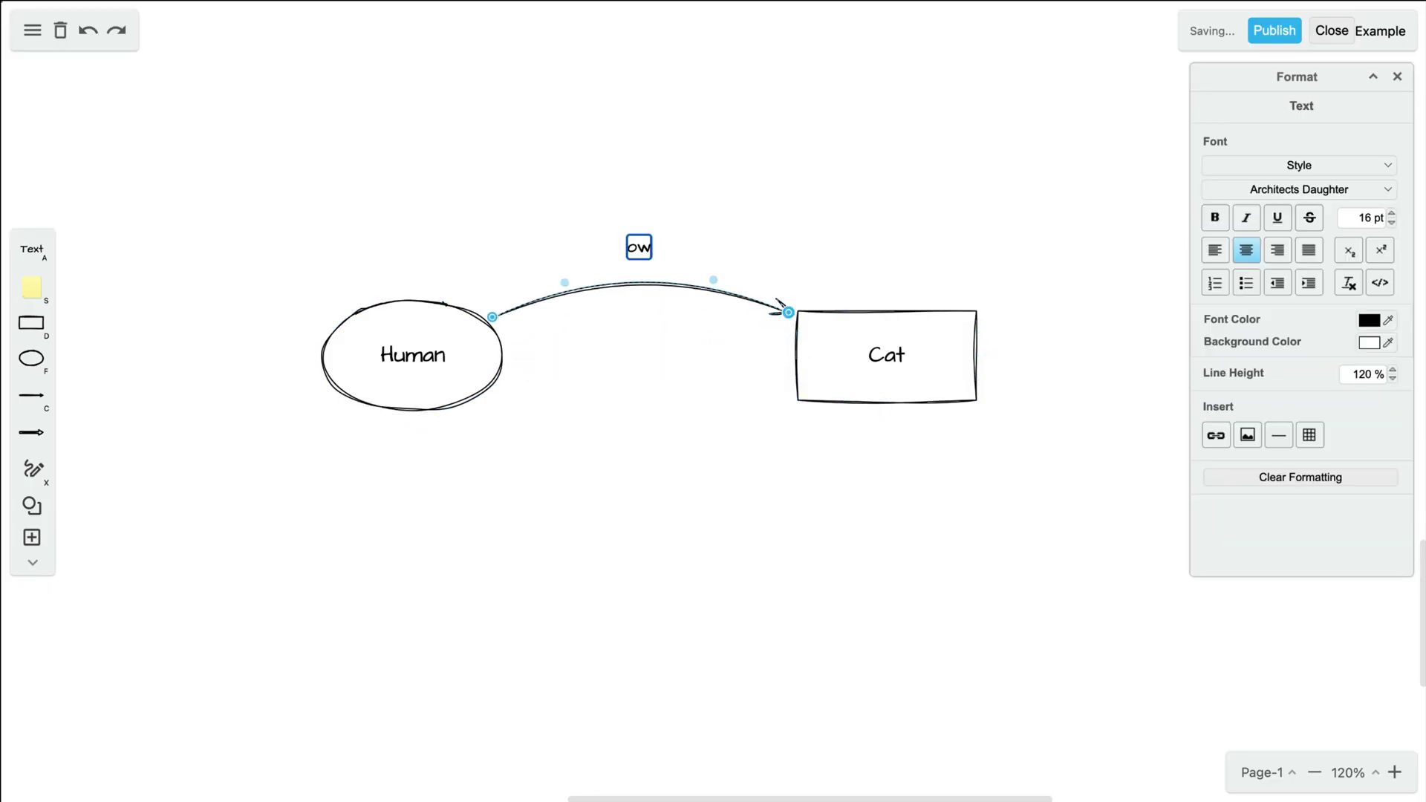
pyautogui.write('ns')
pyautogui.click(646, 271)
pyautogui.click(640, 243)
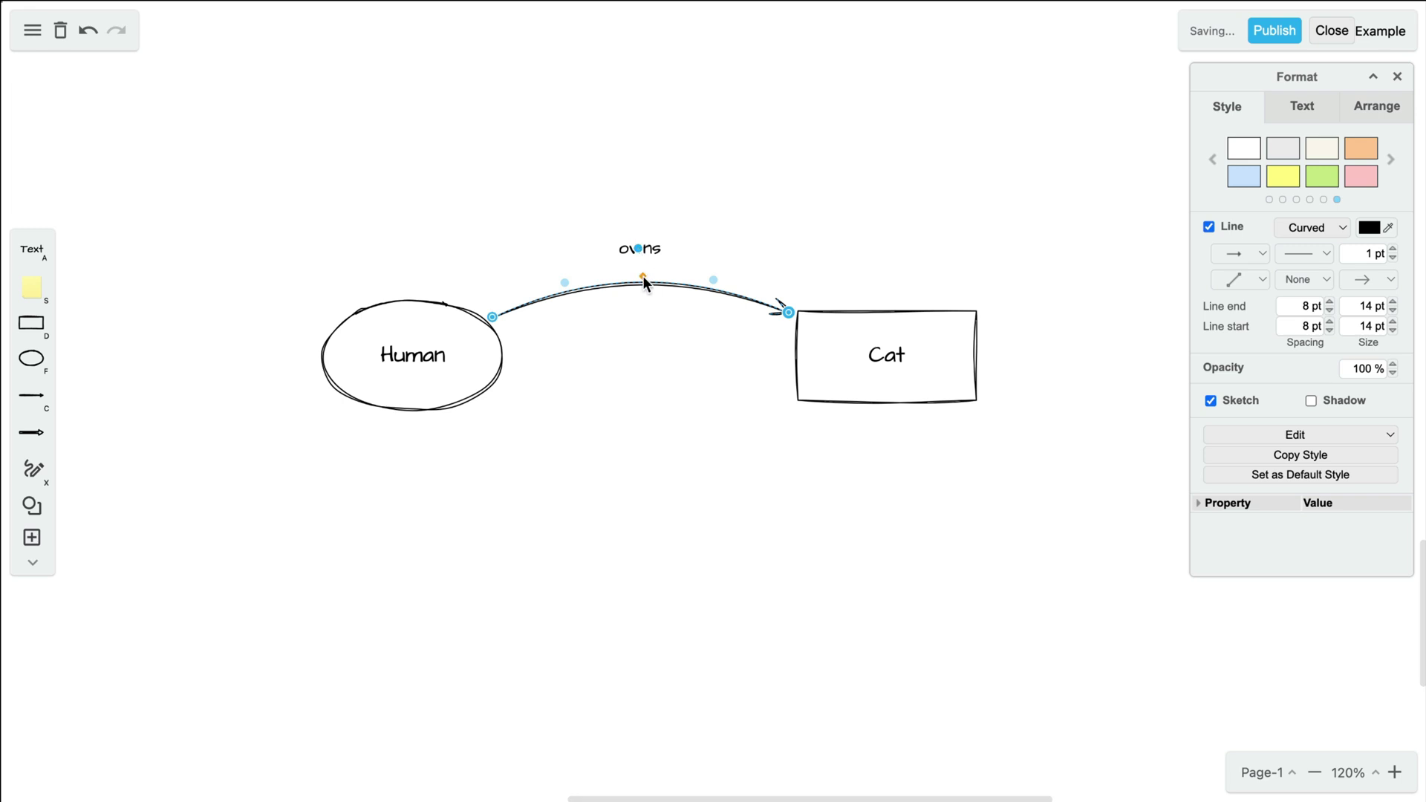
# Add a downward-curved Cat-to-Human connector, also labelled 'owns'
pyautogui.moveTo(796, 355); pyautogui.dragTo(507, 355)
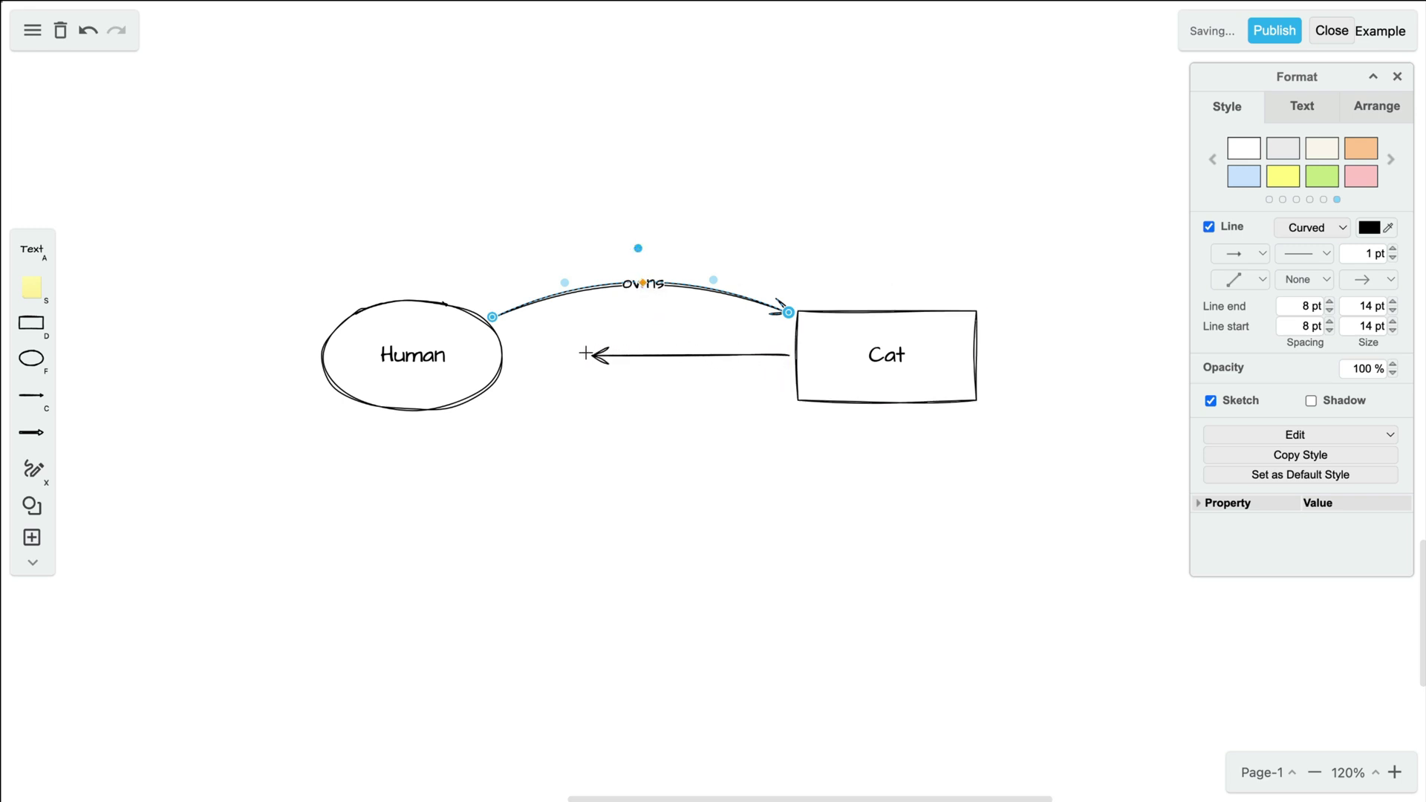
pyautogui.moveTo(649, 356); pyautogui.dragTo(644, 458)
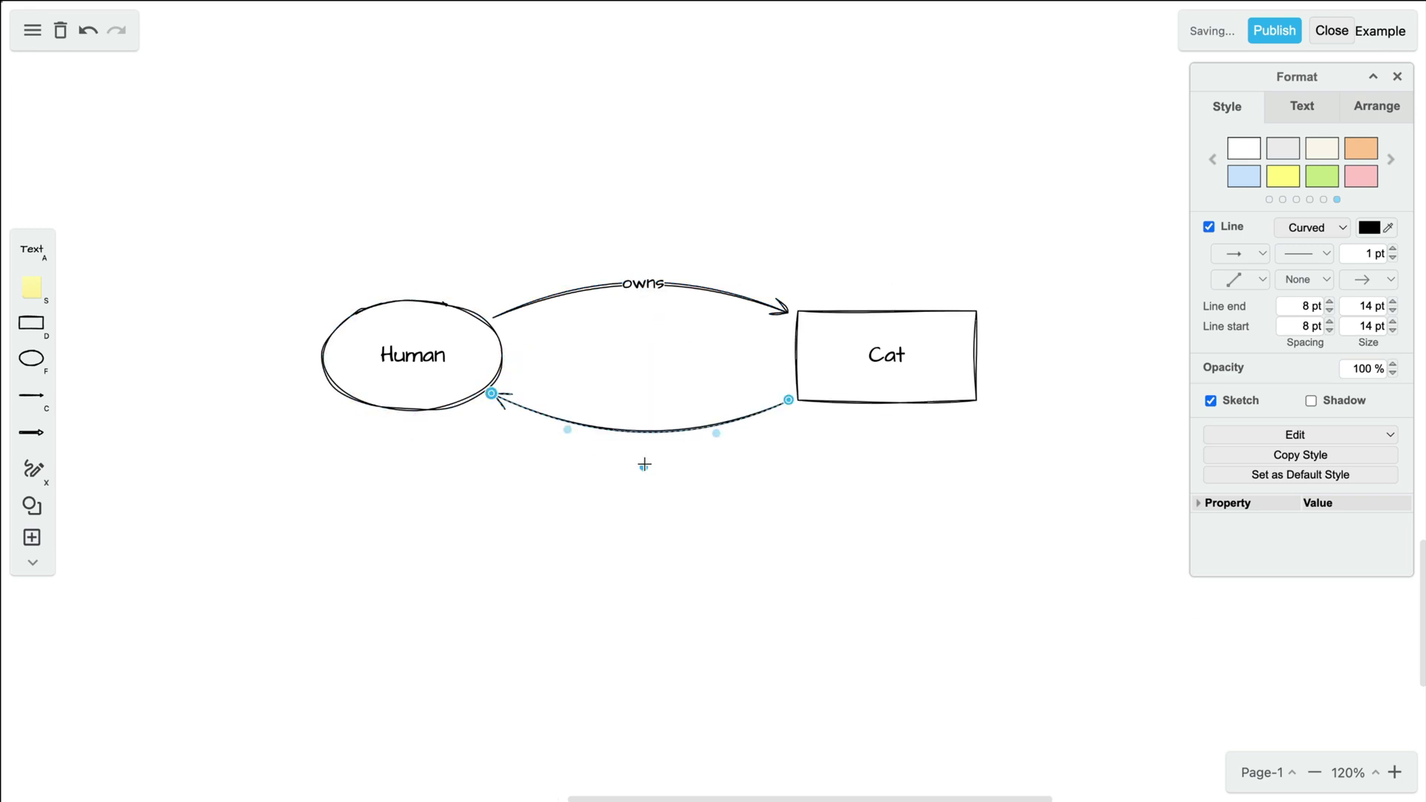
pyautogui.write('owns')
pyautogui.click(645, 432)
pyautogui.click(640, 378)
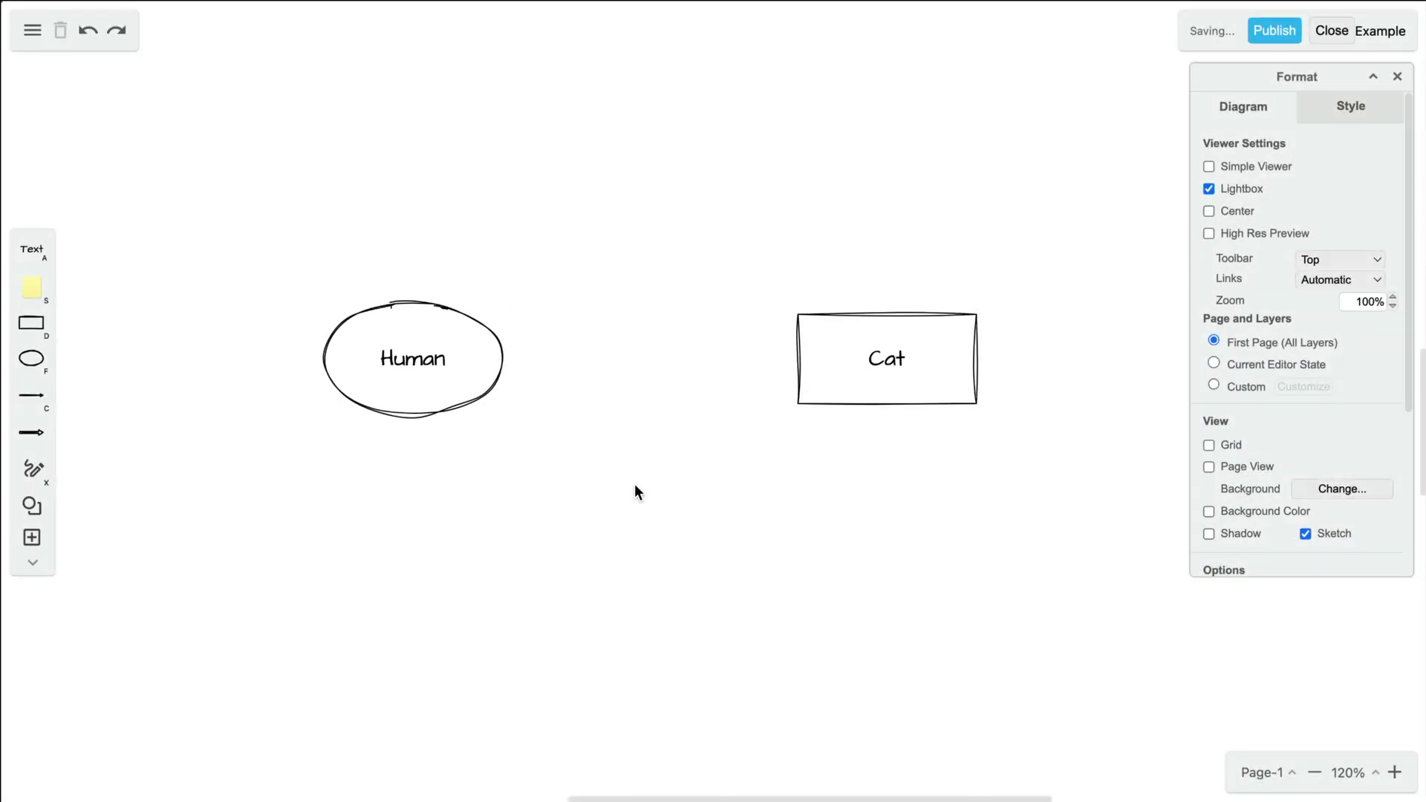
# Draw a plain, unlabelled arrow from the Human ellipse to the Cat rectangle
pyautogui.moveTo(507, 359); pyautogui.dragTo(800, 358)
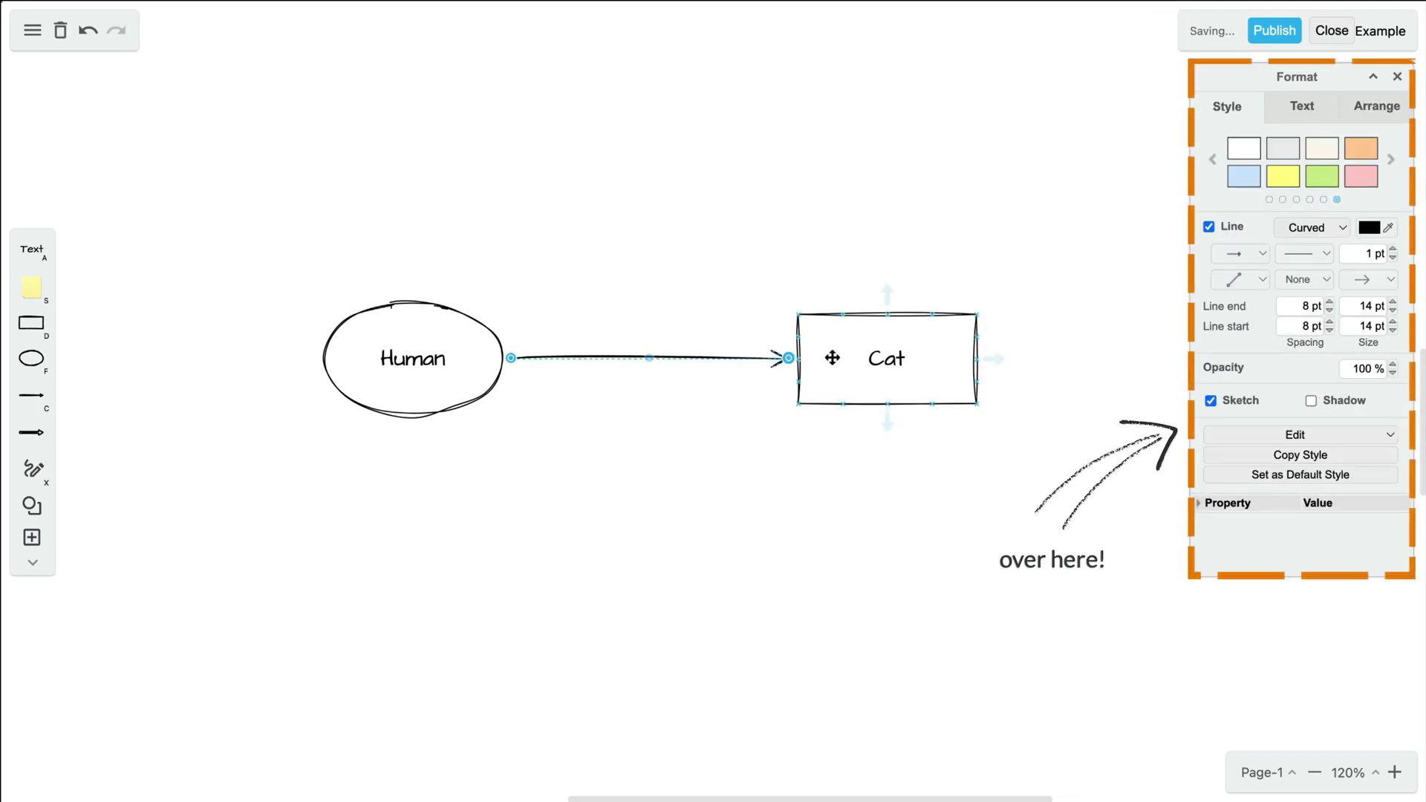
pyautogui.click(669, 379)
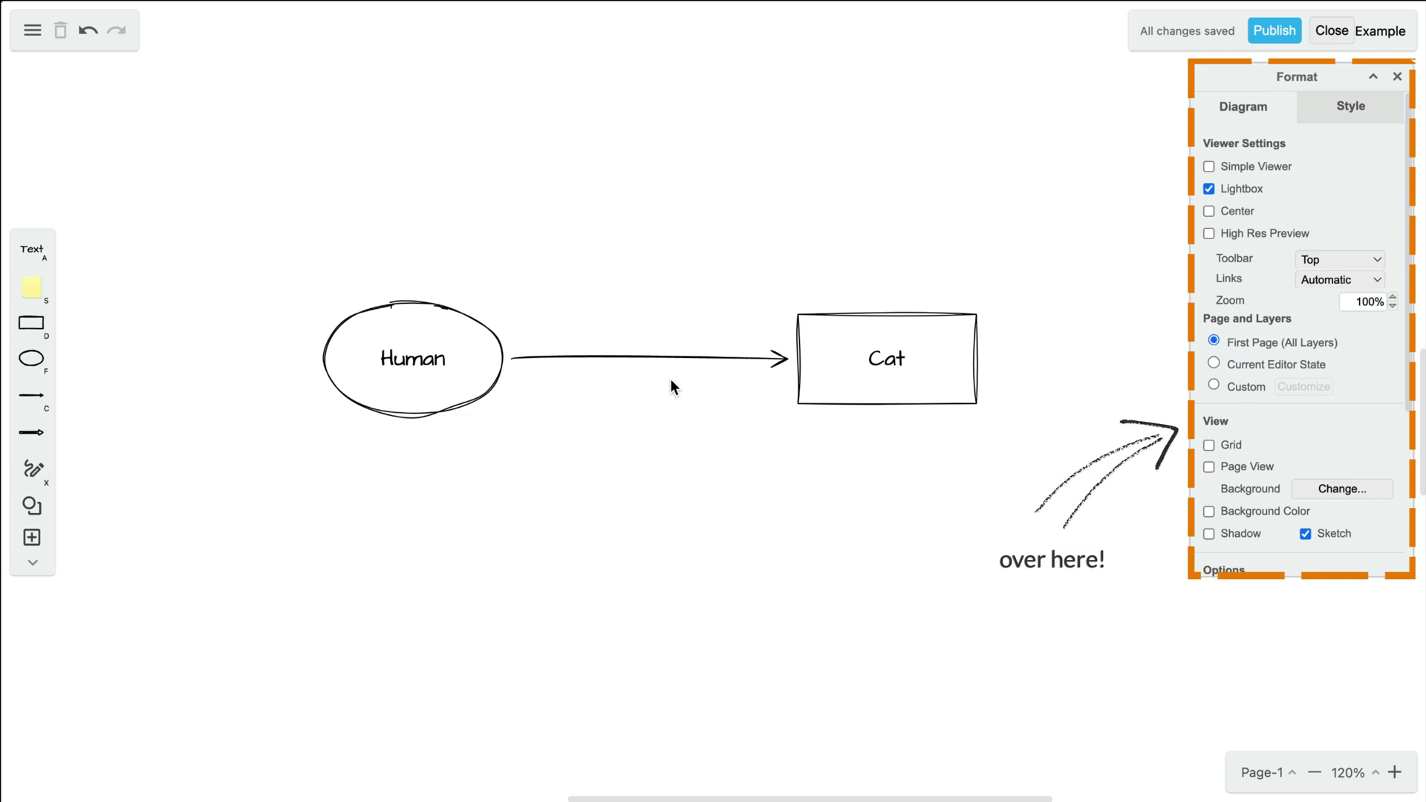
# Relabel the second row's connector from 'owns' to 'thinks they own'
pyautogui.doubleClick(668, 265)
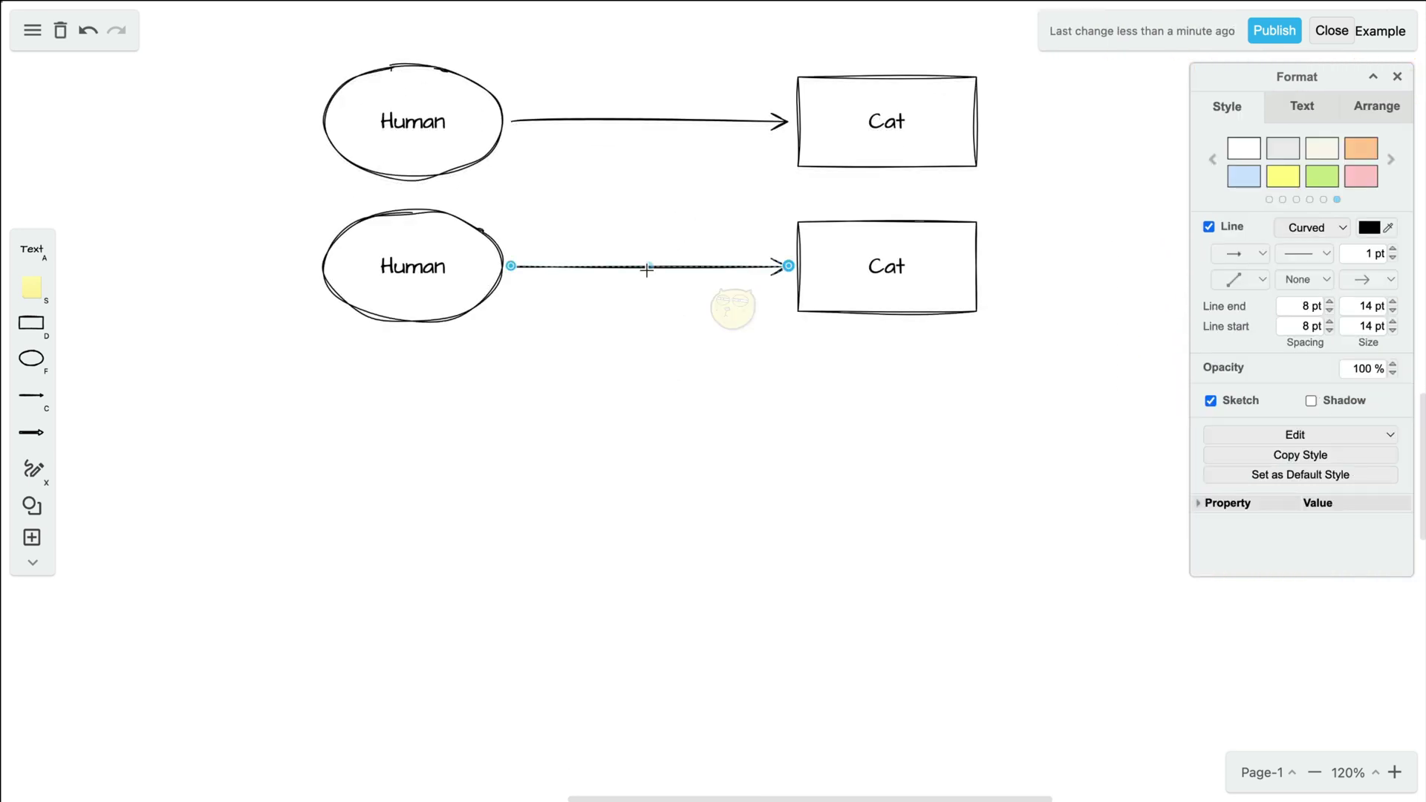
pyautogui.write('owns')
pyautogui.press('BackSpace')
pyautogui.press('BackSpace')
pyautogui.press('BackSpace')
pyautogui.press('BackSpace')
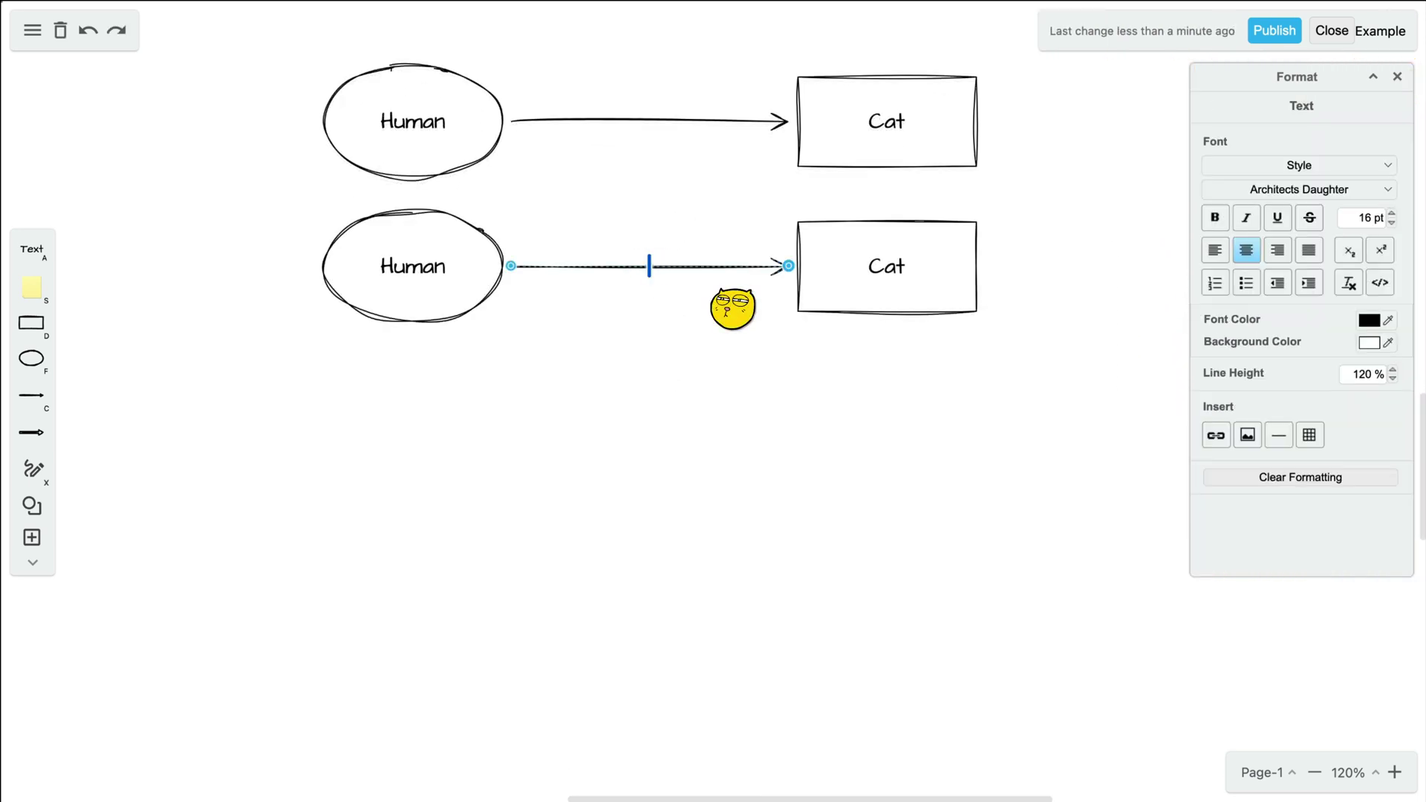
pyautogui.write('thinks they own')
pyautogui.click(647, 368)
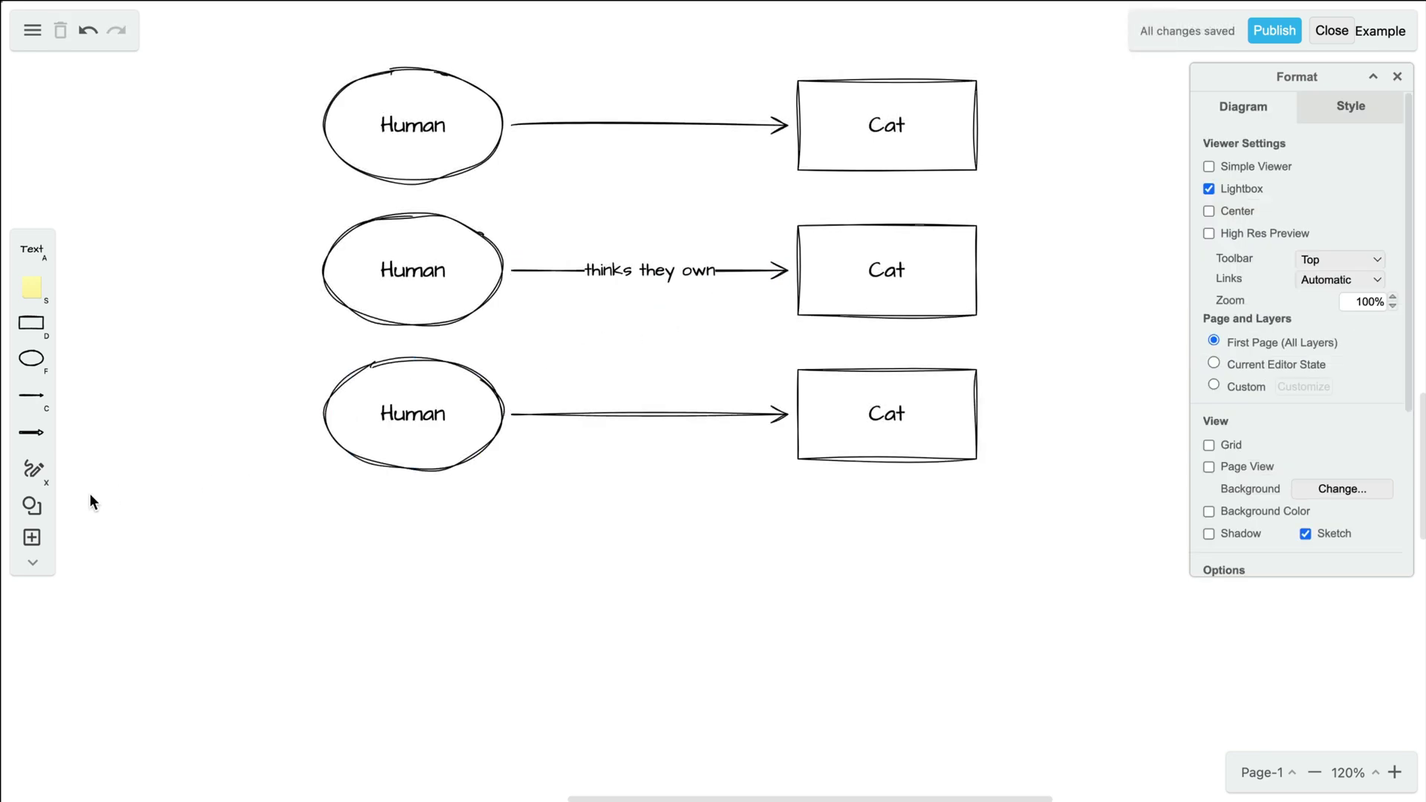
# Split the third connector with a diamond and make the fourth a block arrow
pyautogui.click(31, 506)
pyautogui.moveTo(165, 510); pyautogui.dragTo(644, 414)
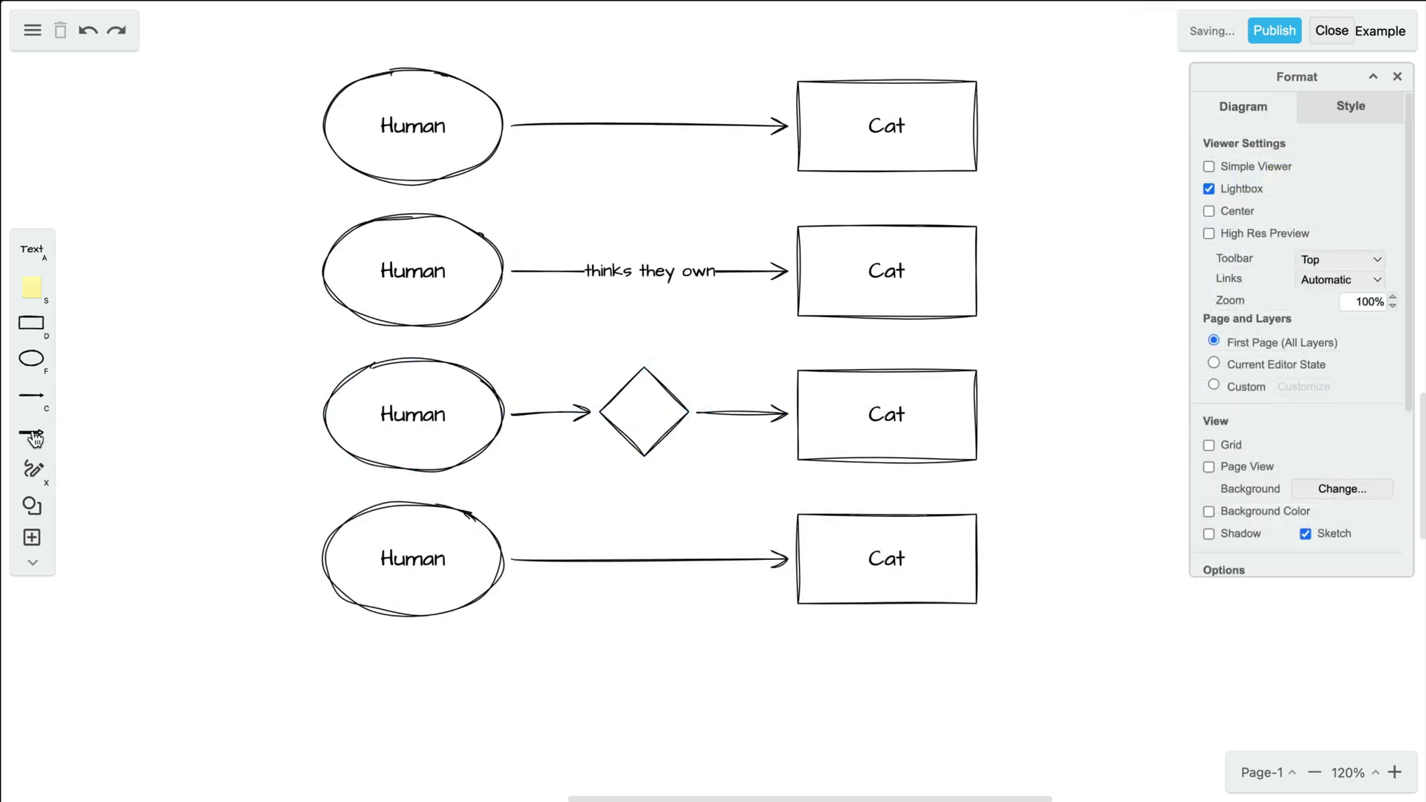
pyautogui.moveTo(34, 439); pyautogui.dragTo(648, 558)
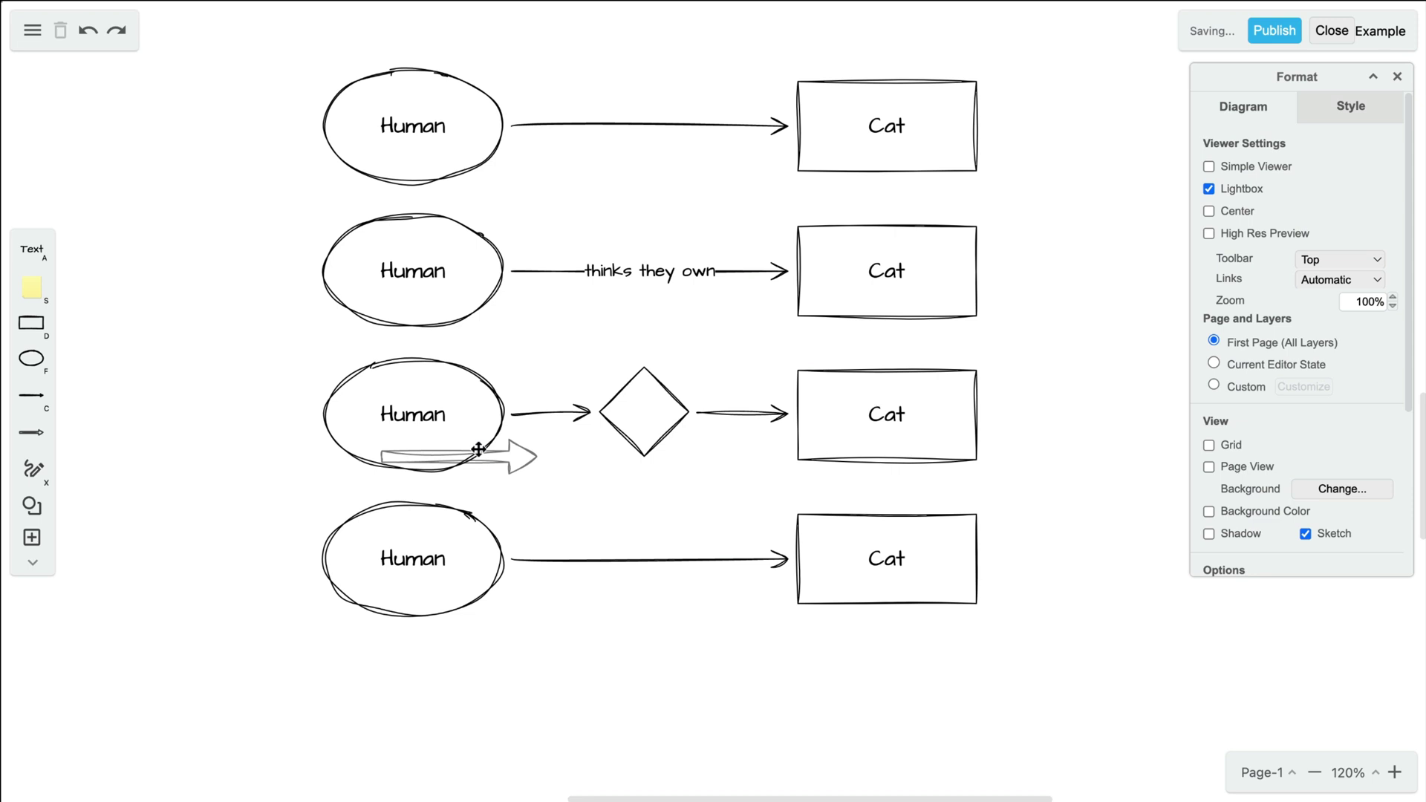
pyautogui.click(649, 602)
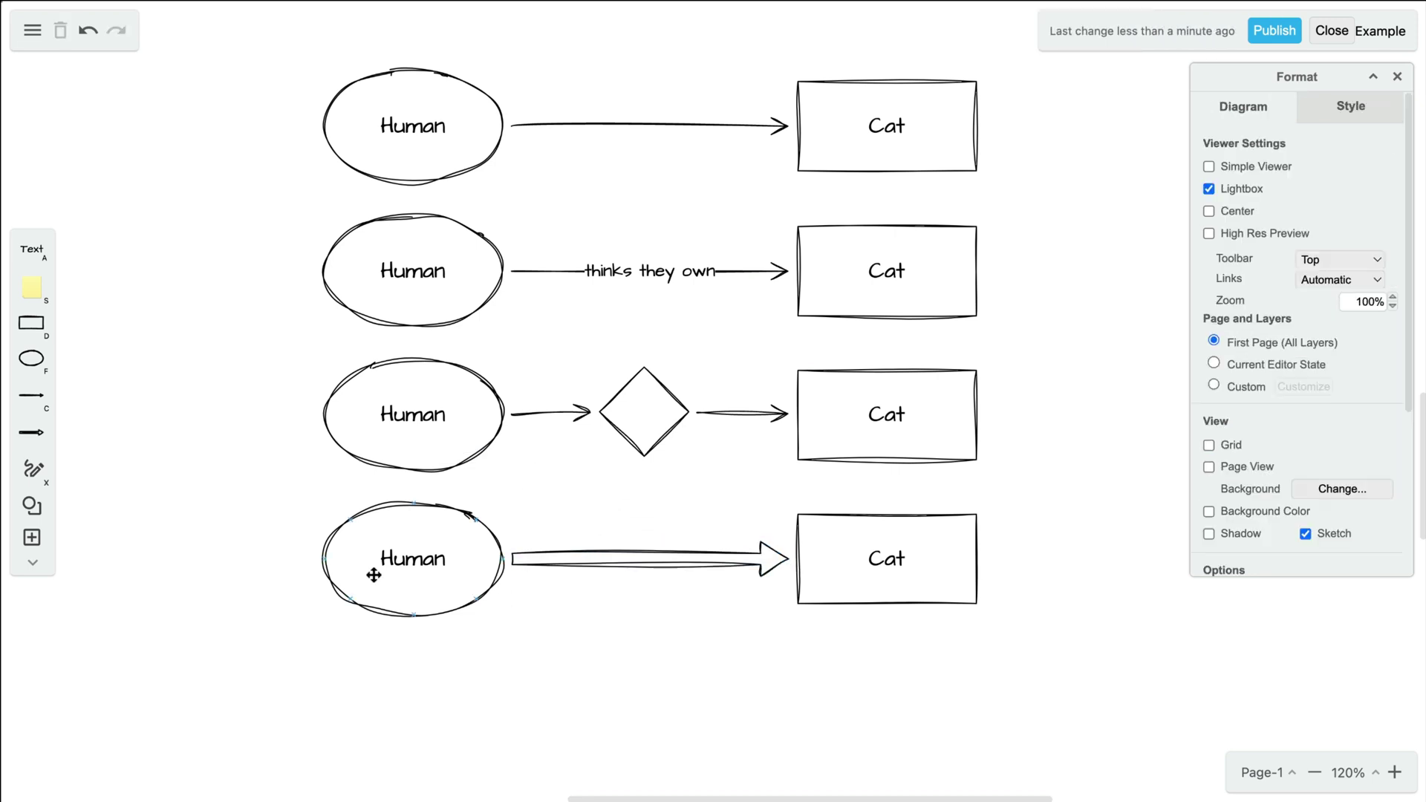
# Open the full Shapes library beside the diagram and expand BPMN 2.0 General
pyautogui.click(32, 538)
pyautogui.click(68, 568)
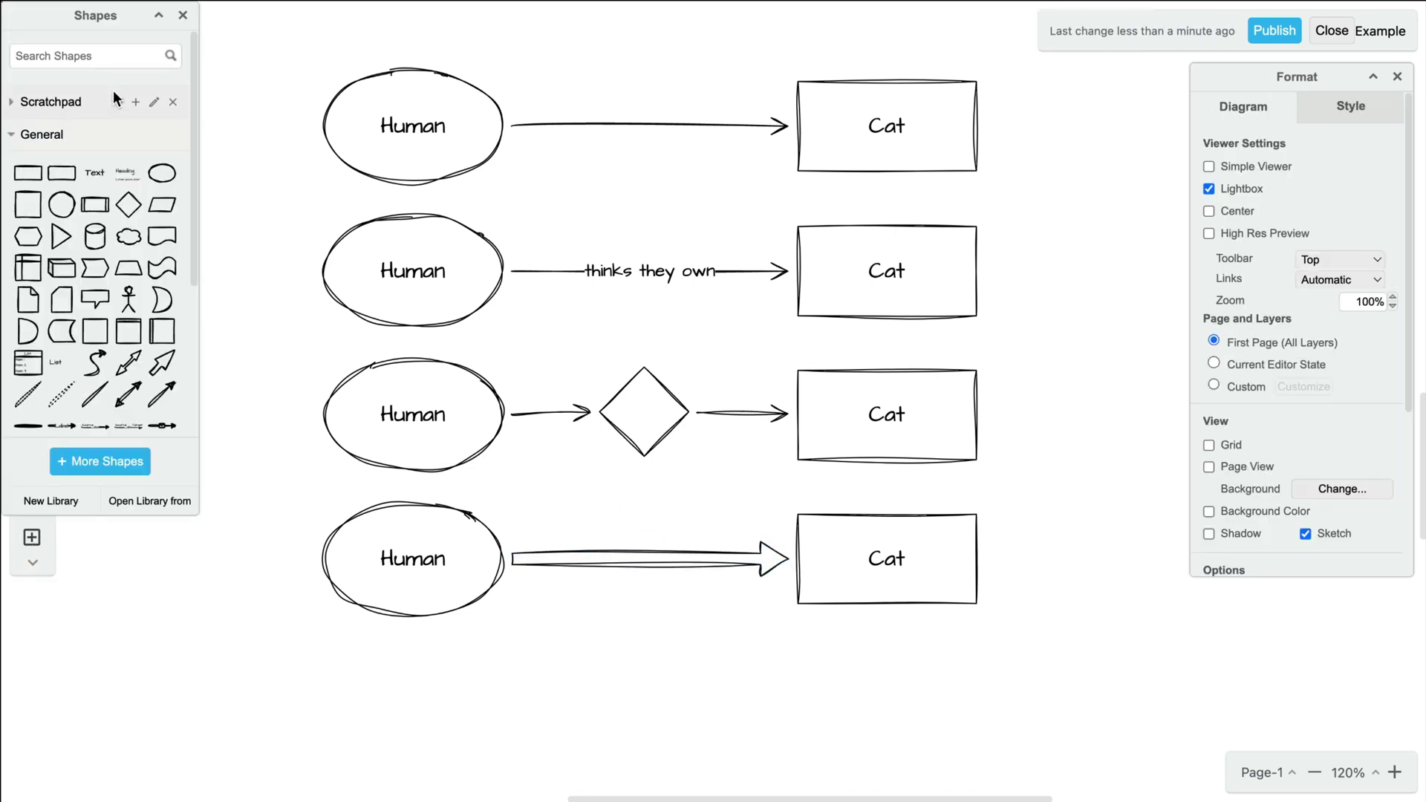
pyautogui.moveTo(115, 98); pyautogui.dragTo(193, 107)
pyautogui.scroll(-5, 224, 334)
pyautogui.scroll(-5, 222, 434)
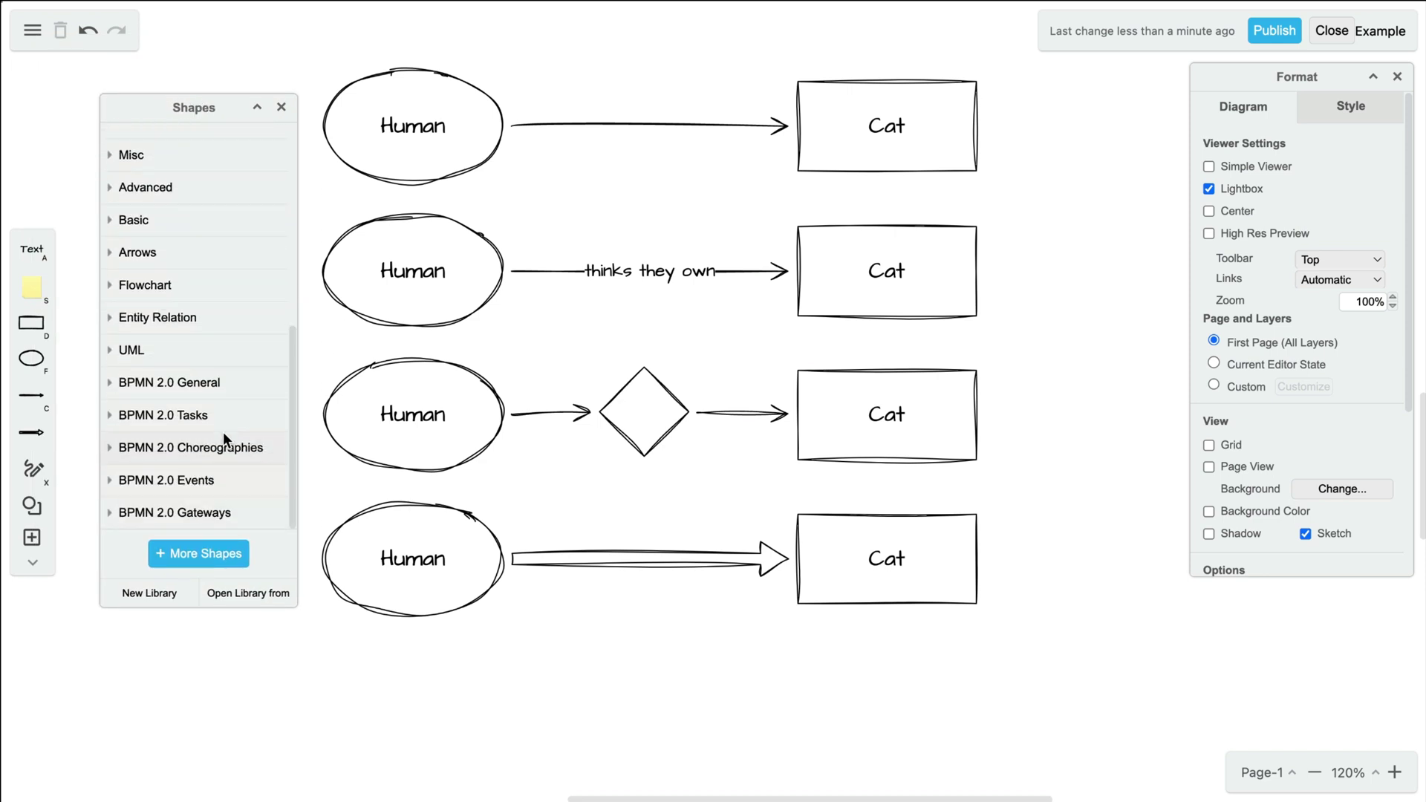
pyautogui.click(109, 381)
pyautogui.scroll(-5, 256, 401)
pyautogui.scroll(-3, 292, 435)
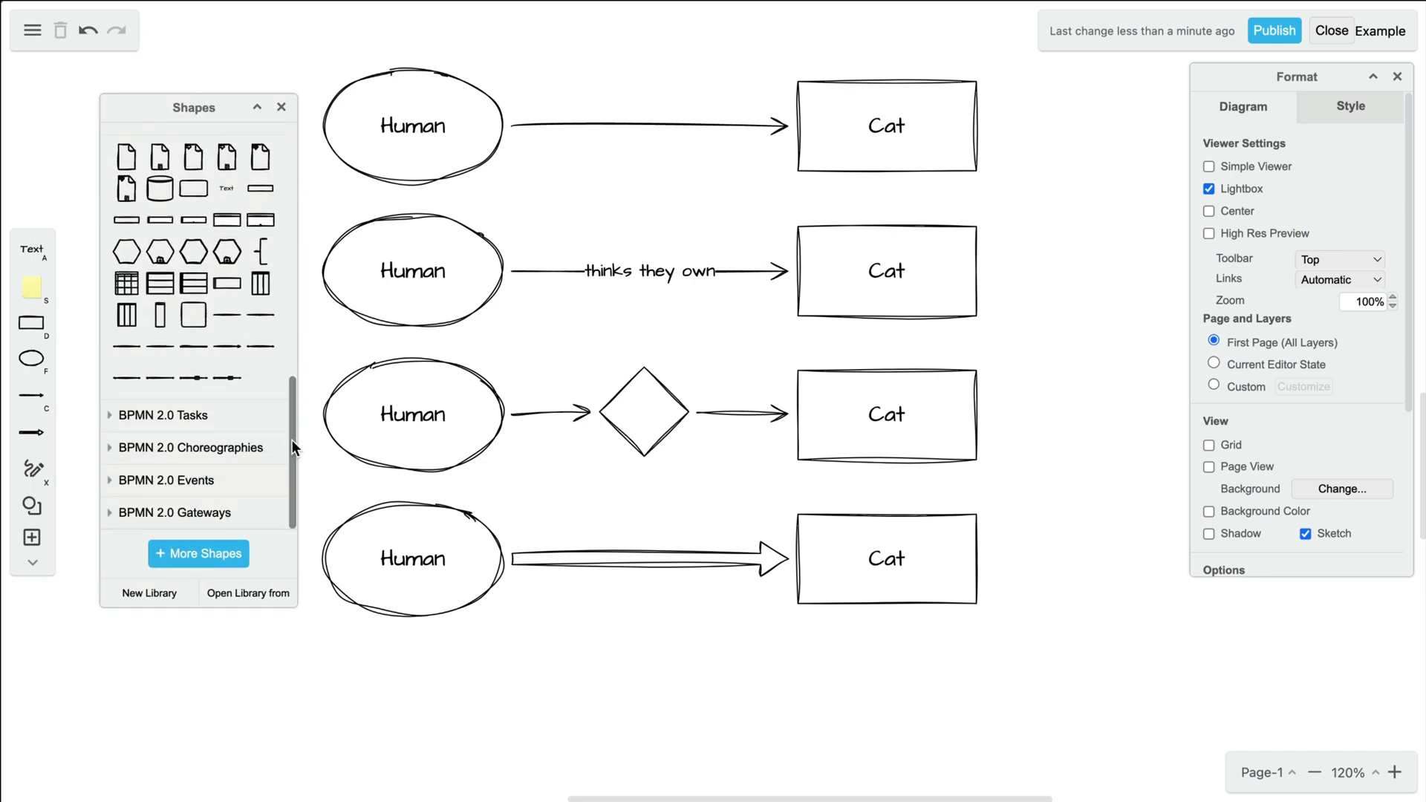